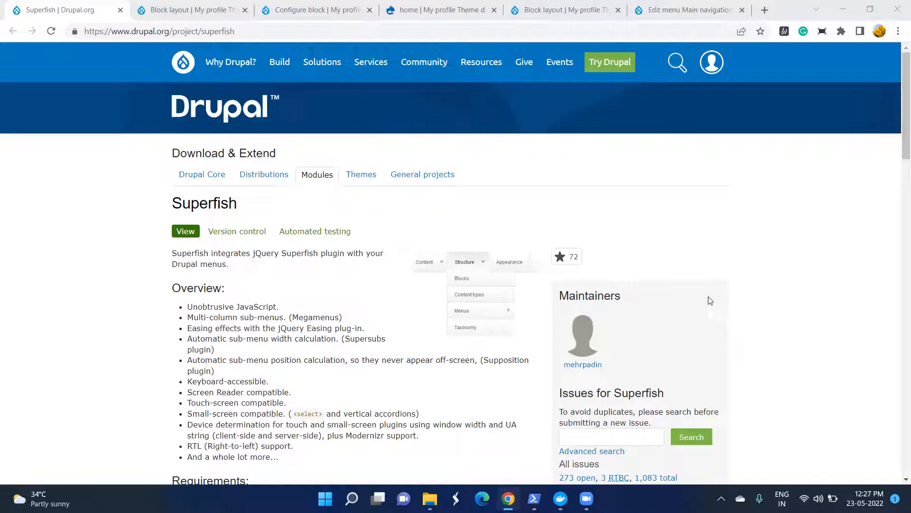
# - Review the Superfish module's overview and requirements on its project page, and highlight the project name in the page address
pyautogui.scroll(-2, 361, 314)
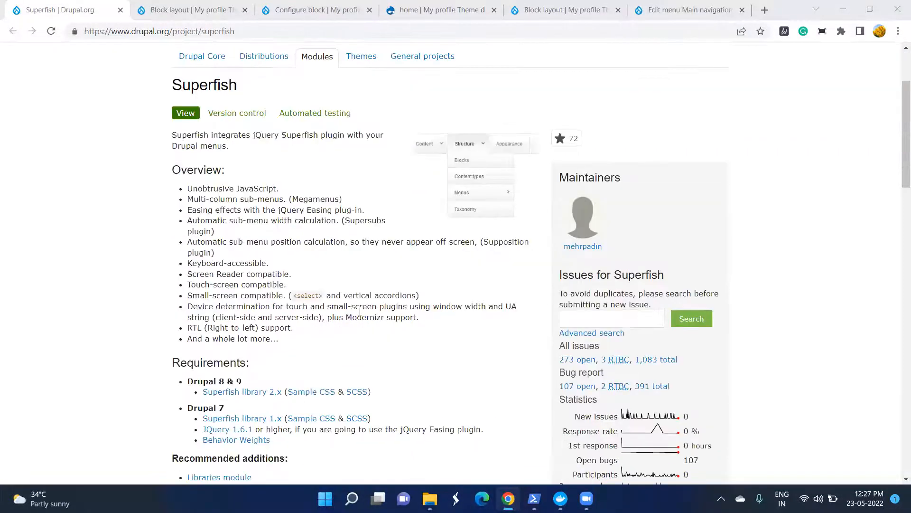
pyautogui.scroll(-2, 361, 312)
pyautogui.scroll(3, 360, 312)
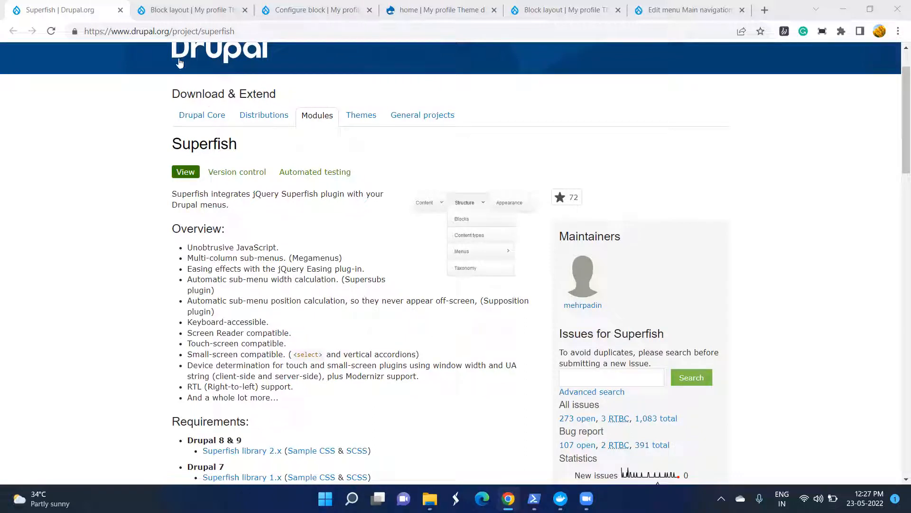
pyautogui.click(169, 32)
pyautogui.click(198, 31)
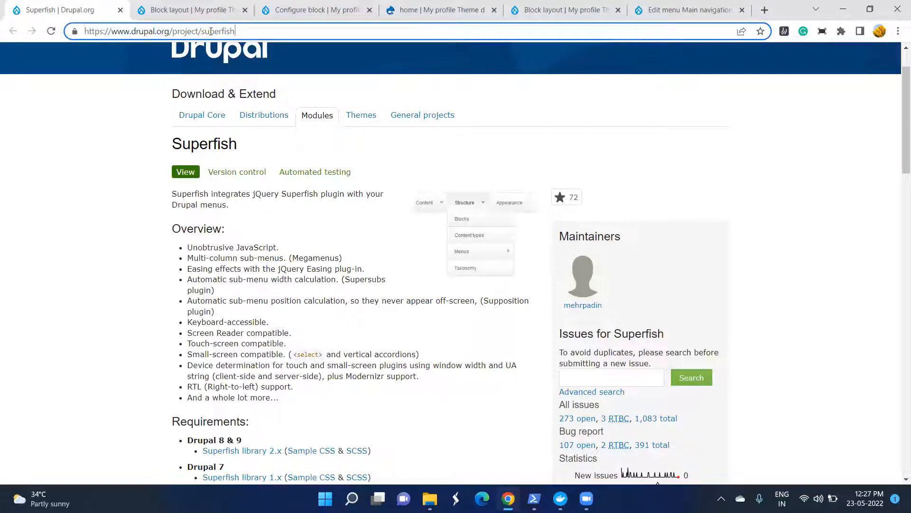
pyautogui.moveTo(199, 31); pyautogui.dragTo(237, 31)
pyautogui.click(24, 273)
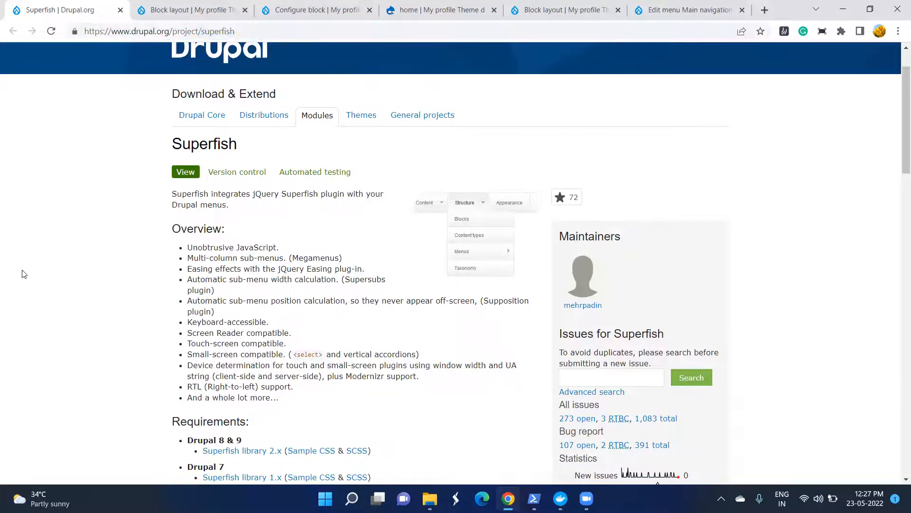
# - Read the Superfish installation instructions, including the Composer command for Drupal 8 & 9
pyautogui.scroll(-6, 322, 280)
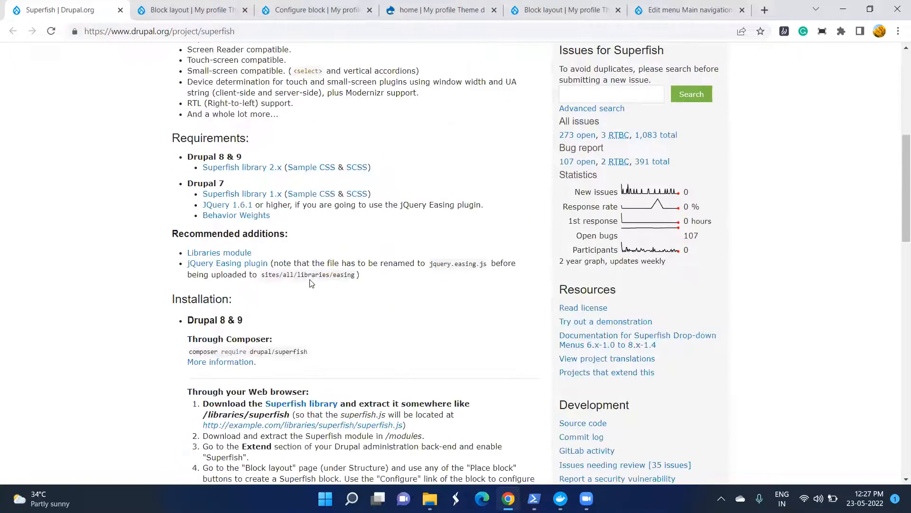
pyautogui.scroll(-3, 311, 283)
pyautogui.tripleClick(188, 221)
pyautogui.click(346, 217)
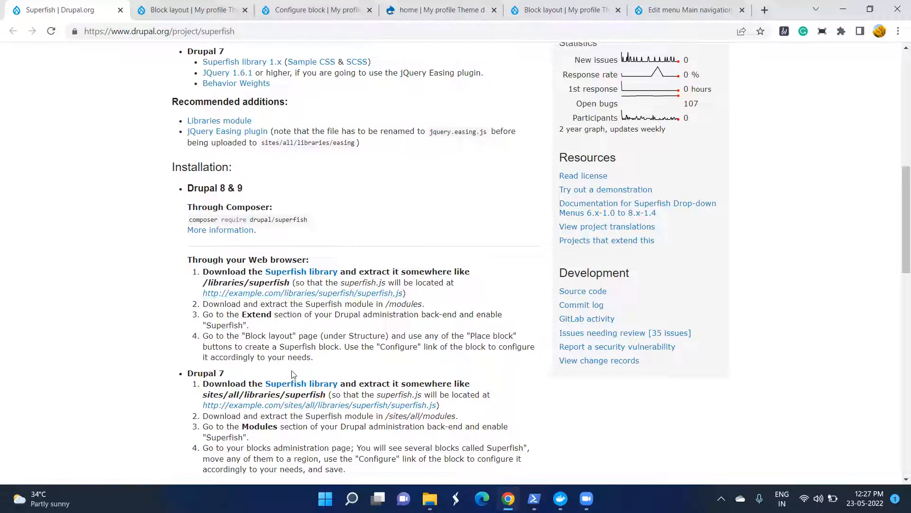
pyautogui.scroll(-1, 292, 374)
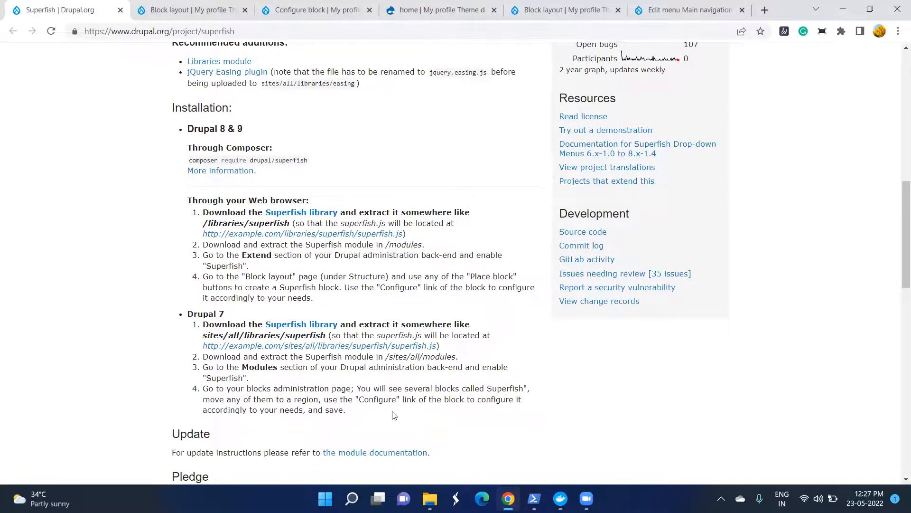
# - Switch to the PowerShell window and examine the "composer require drupal/superfish" command and its output
pyautogui.click(534, 499)
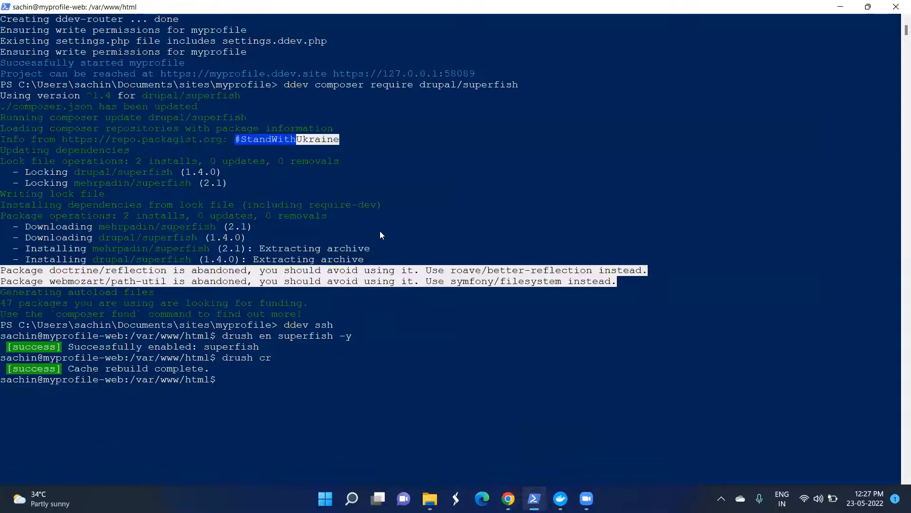
pyautogui.click(374, 204)
pyautogui.moveTo(315, 182); pyautogui.dragTo(373, 182)
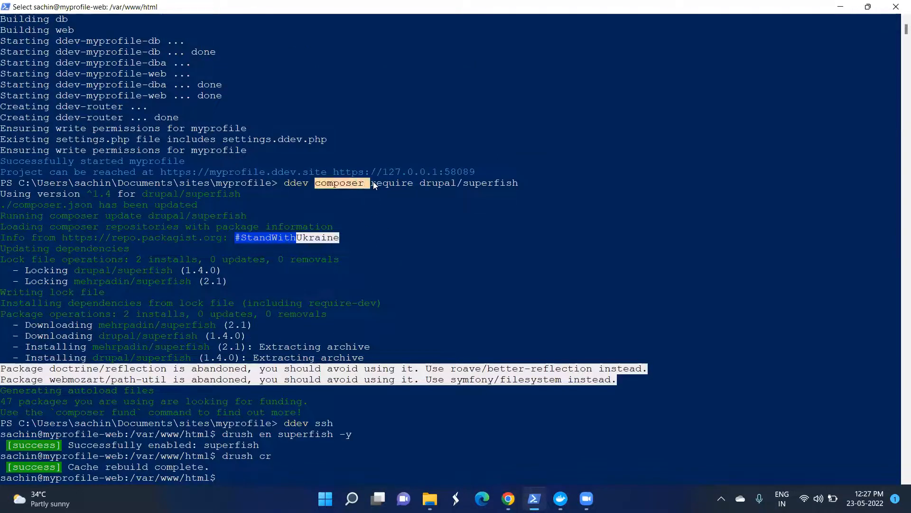
pyautogui.moveTo(464, 185); pyautogui.dragTo(517, 184)
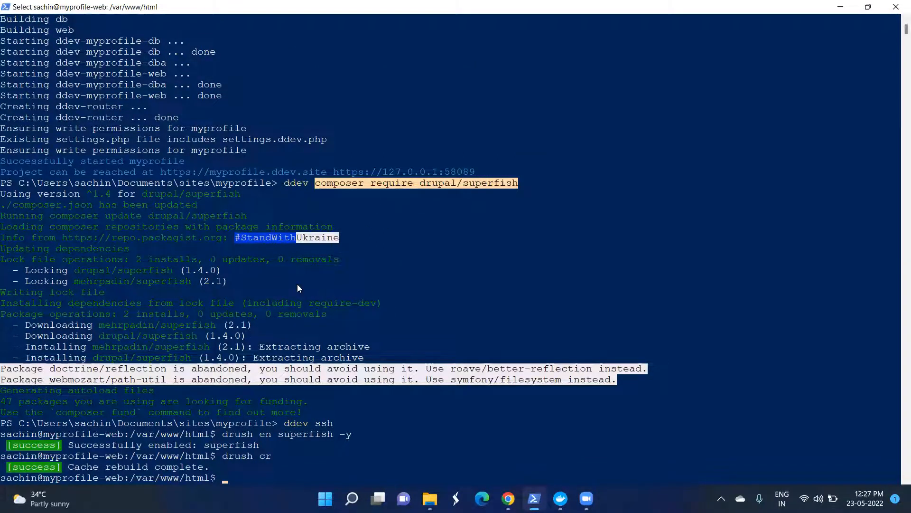
pyautogui.scroll(1, 332, 292)
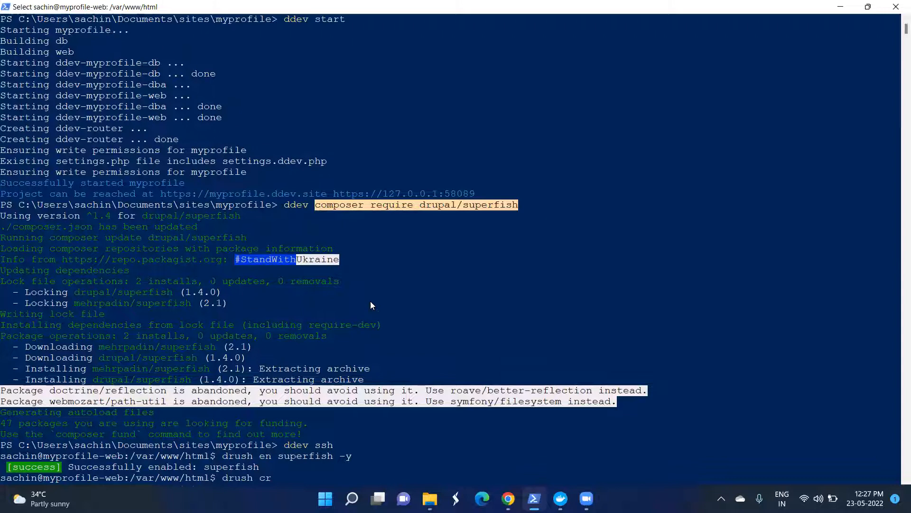
pyautogui.click(840, 7)
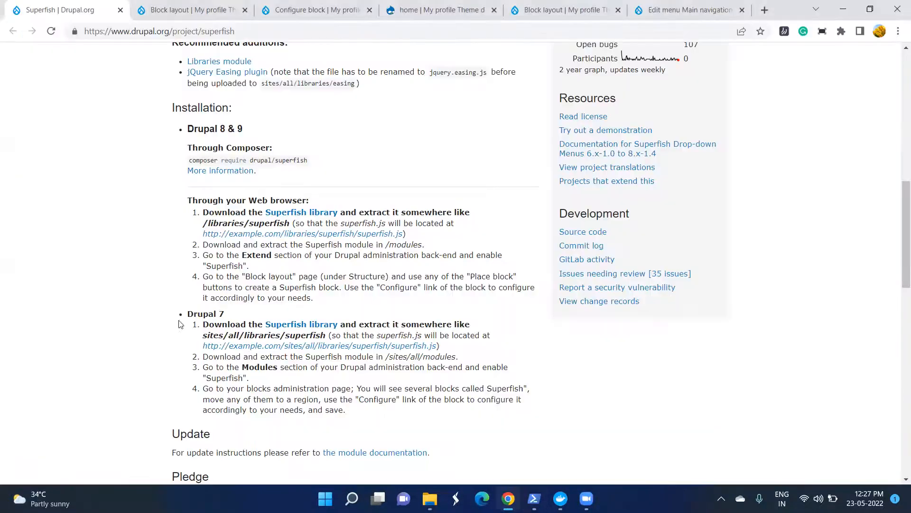
# - From the site's block layout page, open the Extend page in a new tab and return to the Superfish project page
pyautogui.click(195, 10)
pyautogui.rightClick(263, 74)
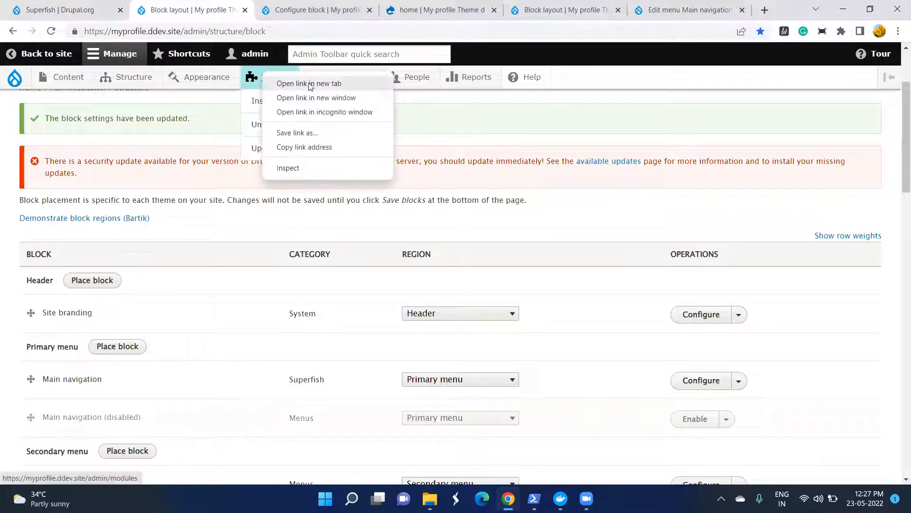
pyautogui.click(309, 85)
pyautogui.hotkey('ctrl', 'shift', 'Tab')
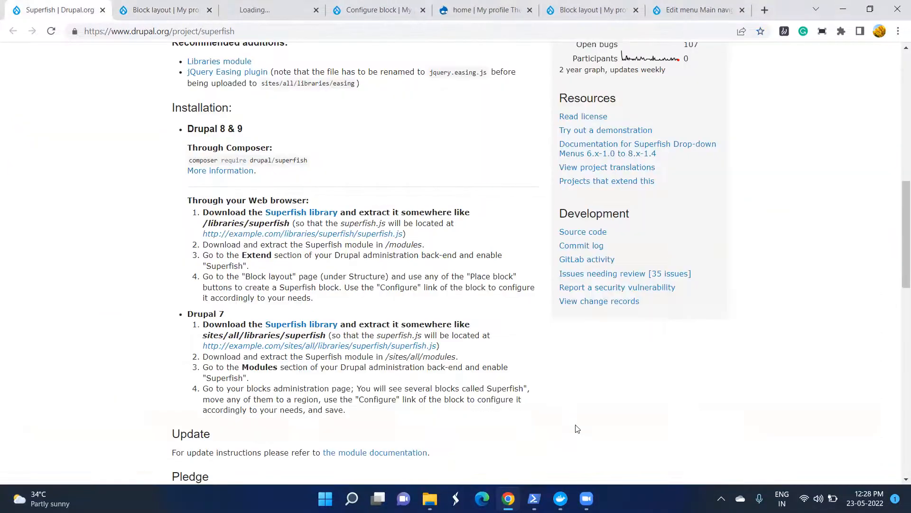
pyautogui.hotkey('ctrl', 'Tab')
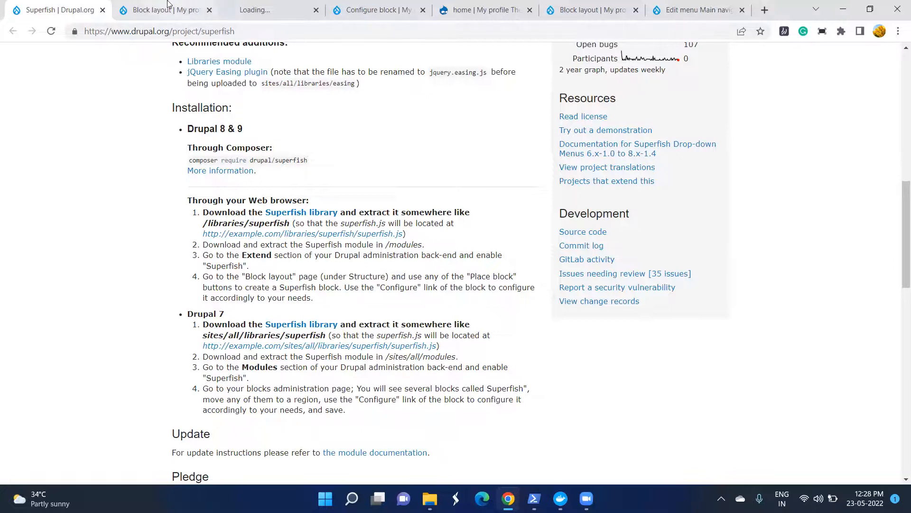
pyautogui.click(73, 4)
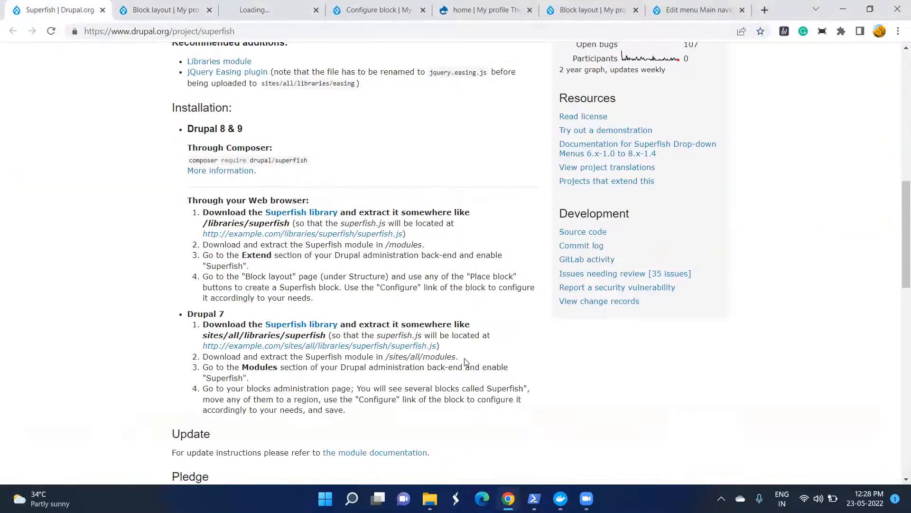
# - Switch to PowerShell and examine the "drush en superfish -y" command and its output
pyautogui.click(534, 498)
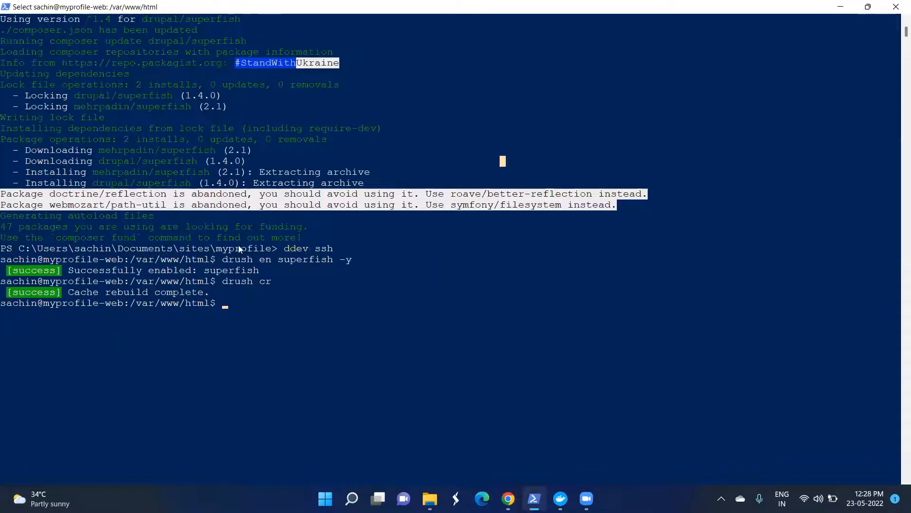
pyautogui.moveTo(222, 257); pyautogui.dragTo(349, 263)
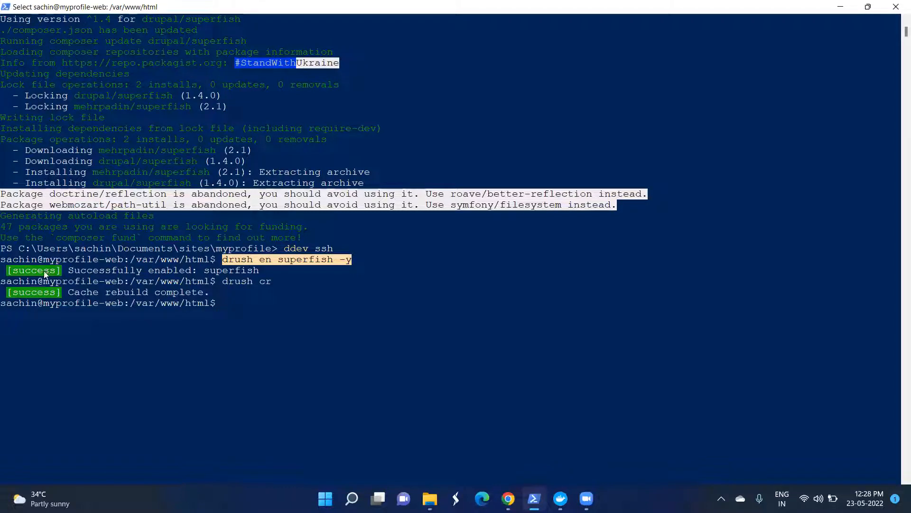
pyautogui.click(65, 269)
pyautogui.moveTo(83, 269); pyautogui.dragTo(239, 276)
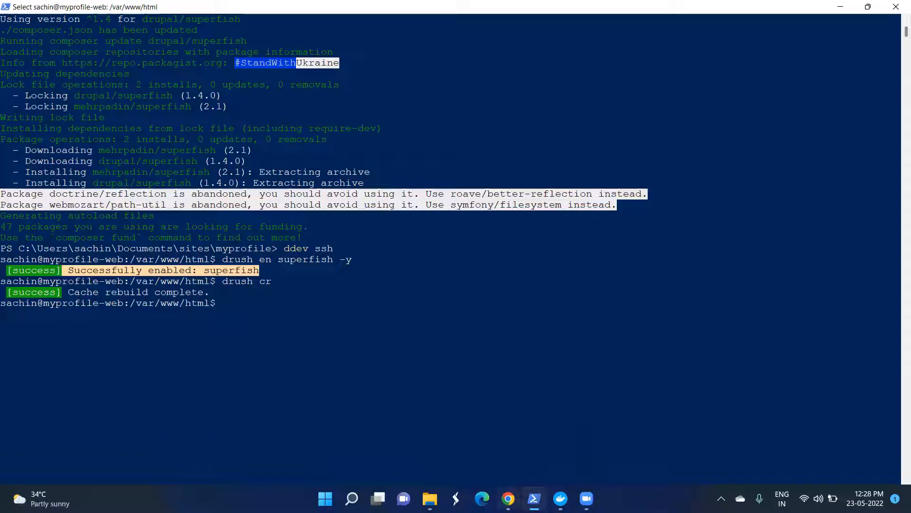
# - Switch back to Chrome and, from the block layout page, open the Main navigation menu's edit page in a new tab
pyautogui.click(509, 498)
pyautogui.click(161, 10)
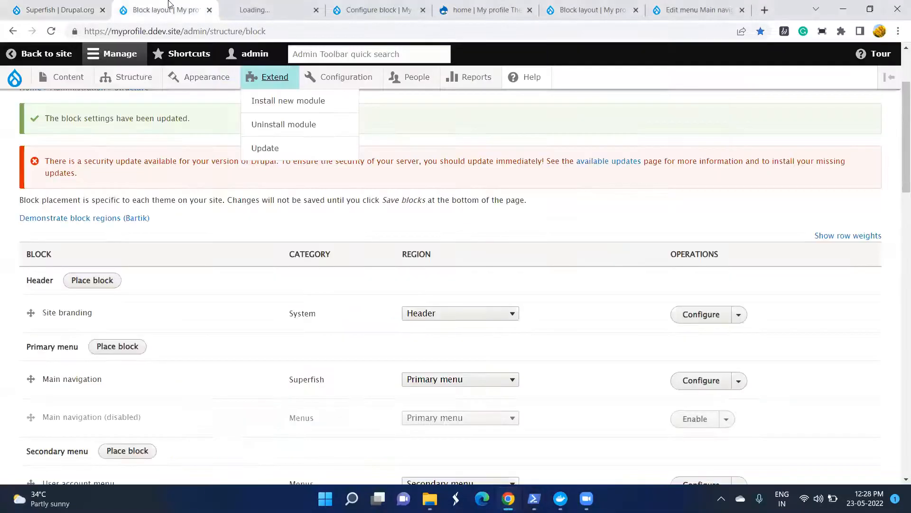
pyautogui.moveTo(121, 81)
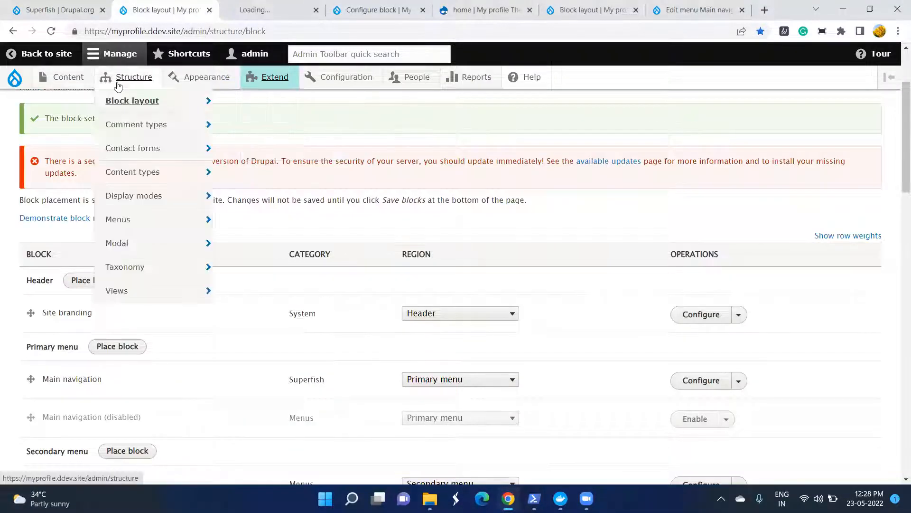
pyautogui.moveTo(165, 100)
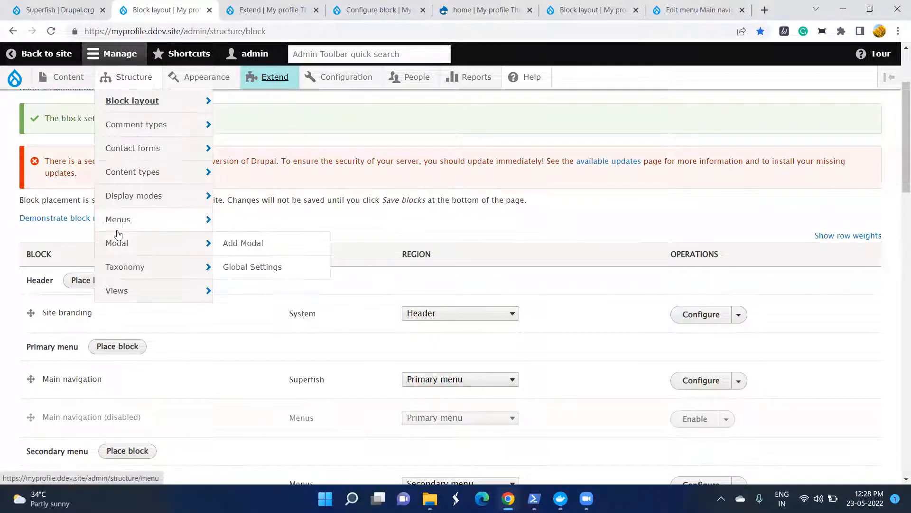
pyautogui.moveTo(118, 220)
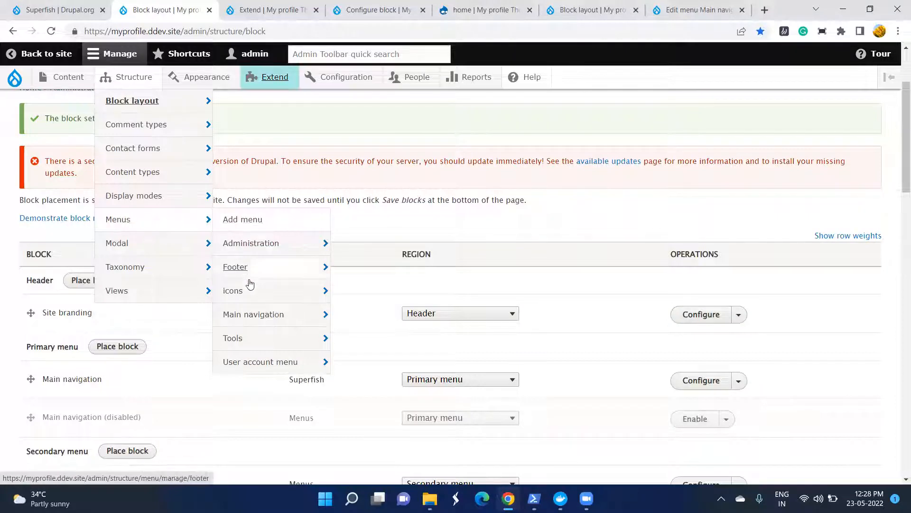
pyautogui.rightClick(257, 319)
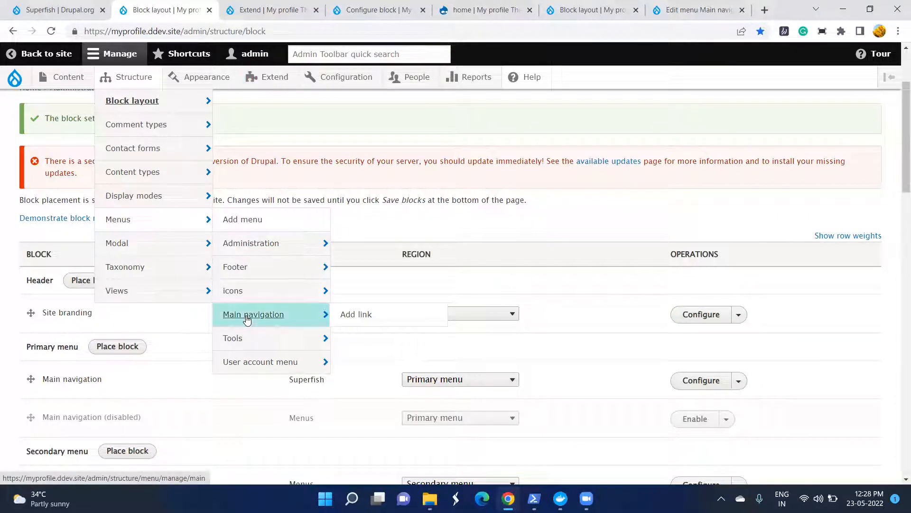
pyautogui.click(281, 326)
# - Look through the module list on the Extend page and return to the block layout page
pyautogui.click(235, 9)
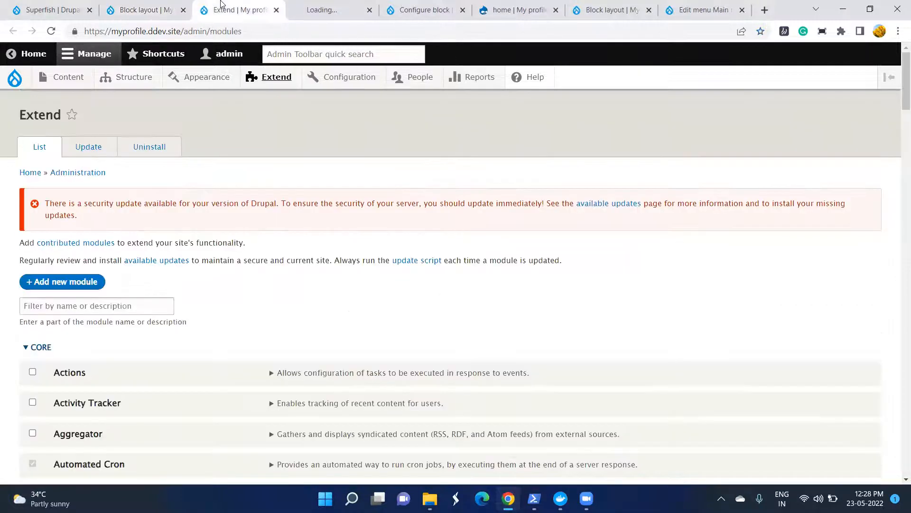
pyautogui.scroll(-5, 269, 264)
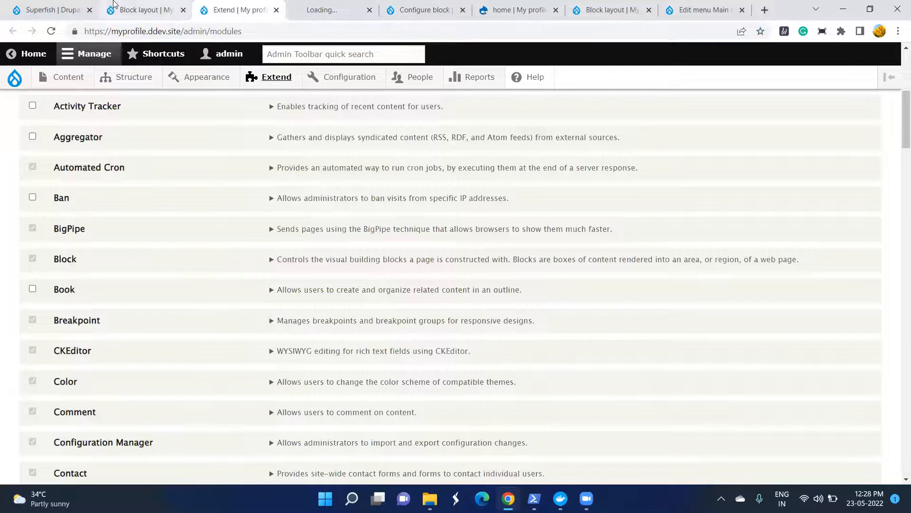
pyautogui.click(116, 7)
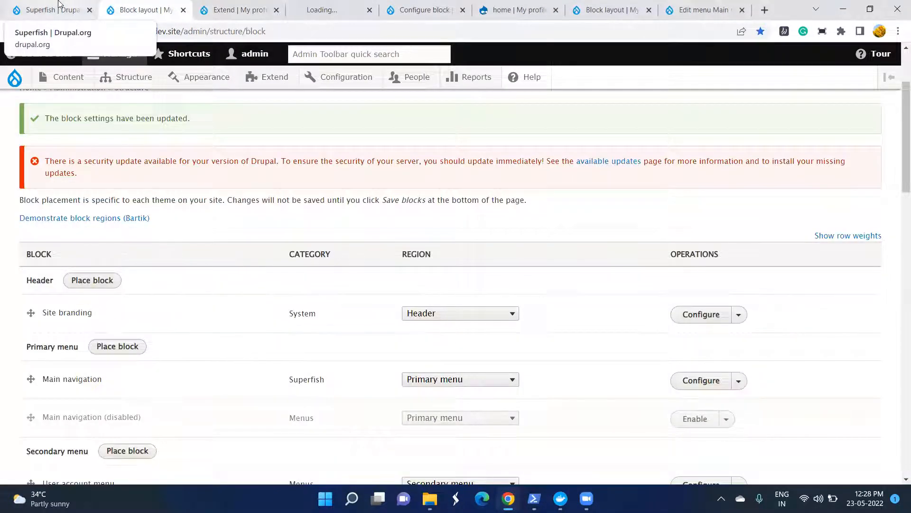
# - Inspect the About Me submenu on the site's home page and the matching link hierarchy in the Main navigation menu
pyautogui.click(503, 9)
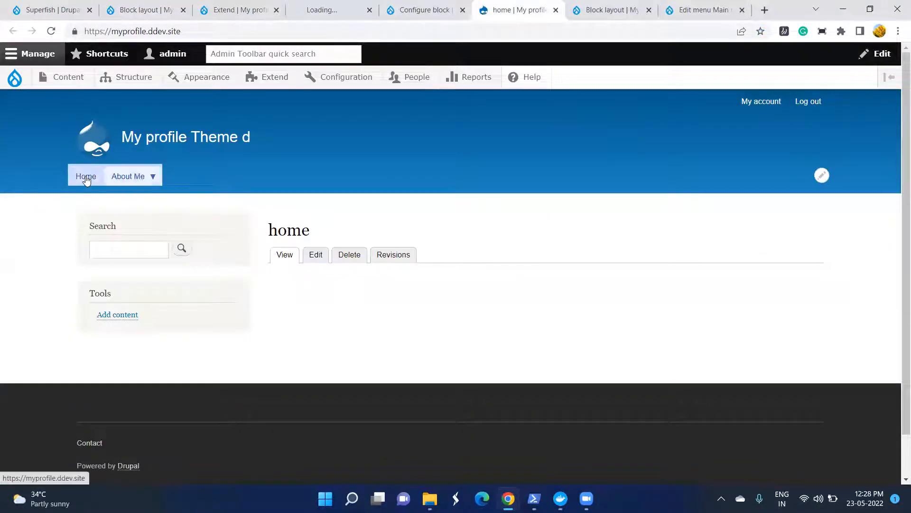
pyautogui.moveTo(138, 179)
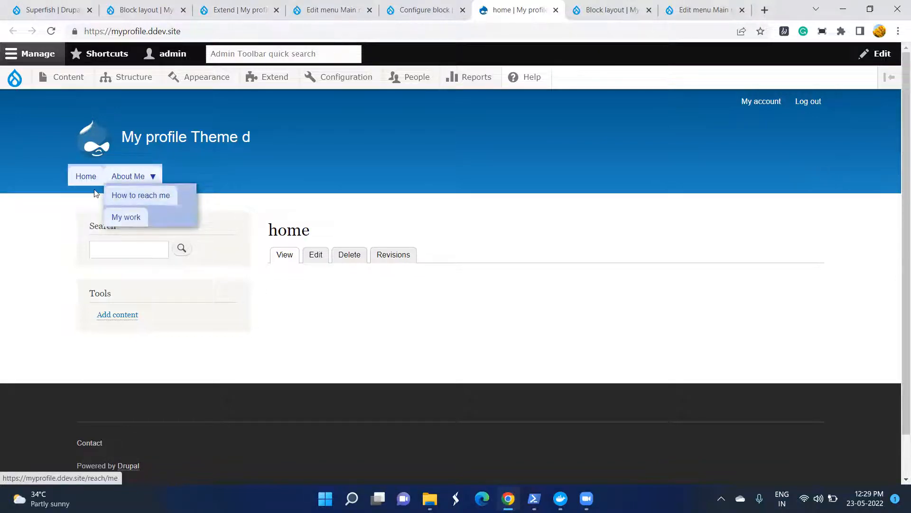
pyautogui.click(303, 10)
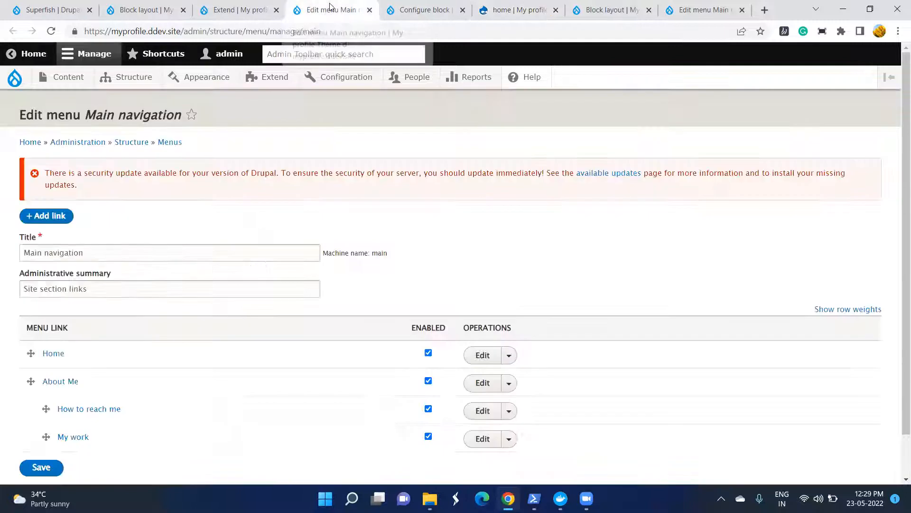
pyautogui.scroll(-1, 345, 282)
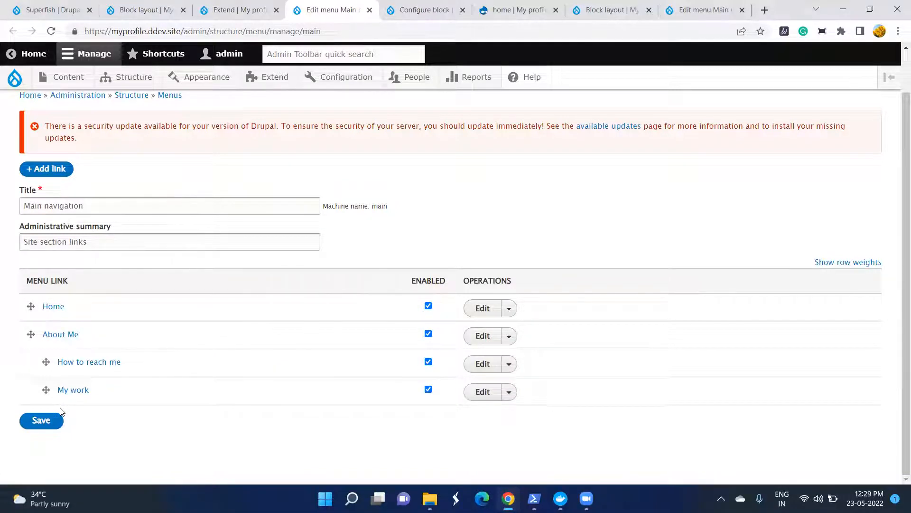
# - On the block layout page, filter the blocks placeable in the Primary menu region by "main", inspect the Superfish Main navigation entry, and close the list
pyautogui.click(100, 5)
pyautogui.scroll(-3, 204, 304)
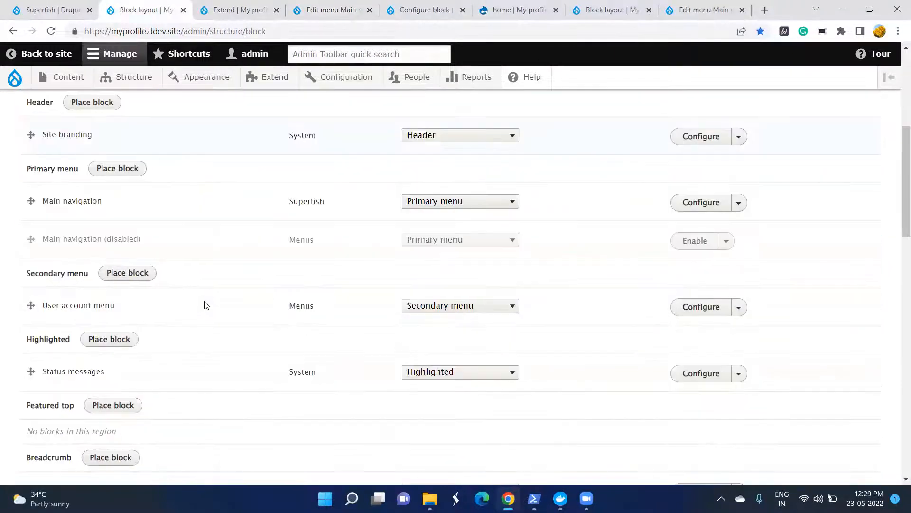
pyautogui.click(107, 170)
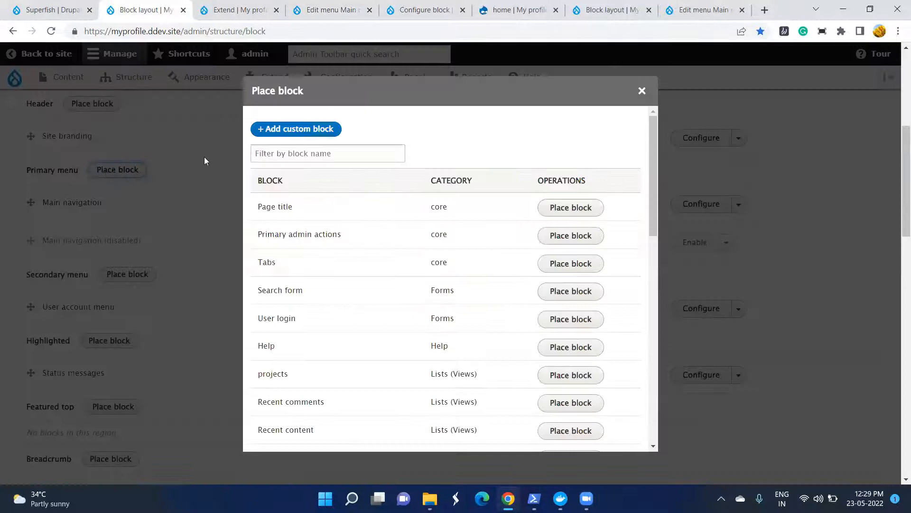
pyautogui.click(276, 155)
pyautogui.write('main')
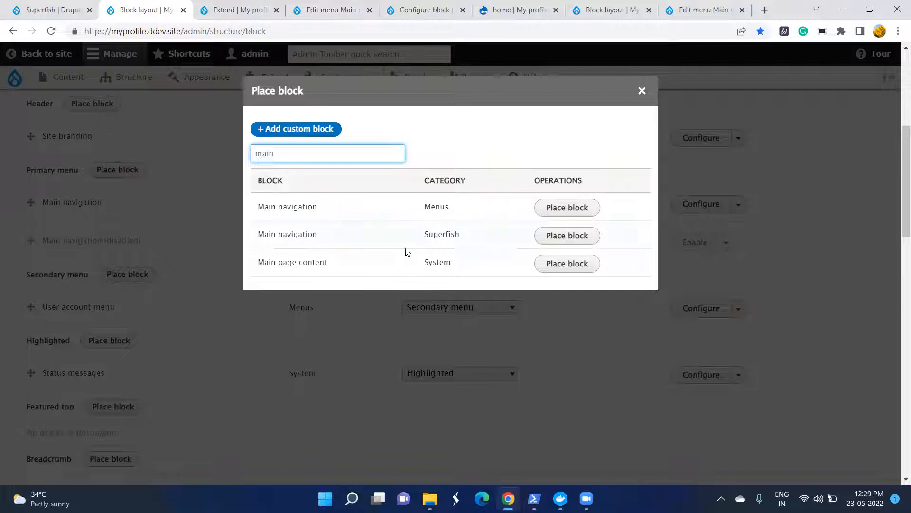
pyautogui.doubleClick(434, 234)
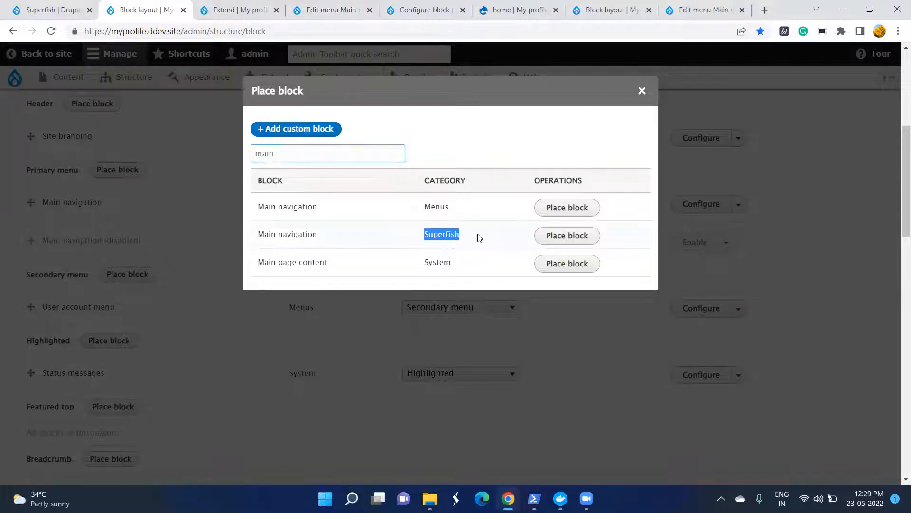
pyautogui.click(420, 235)
pyautogui.press('Escape')
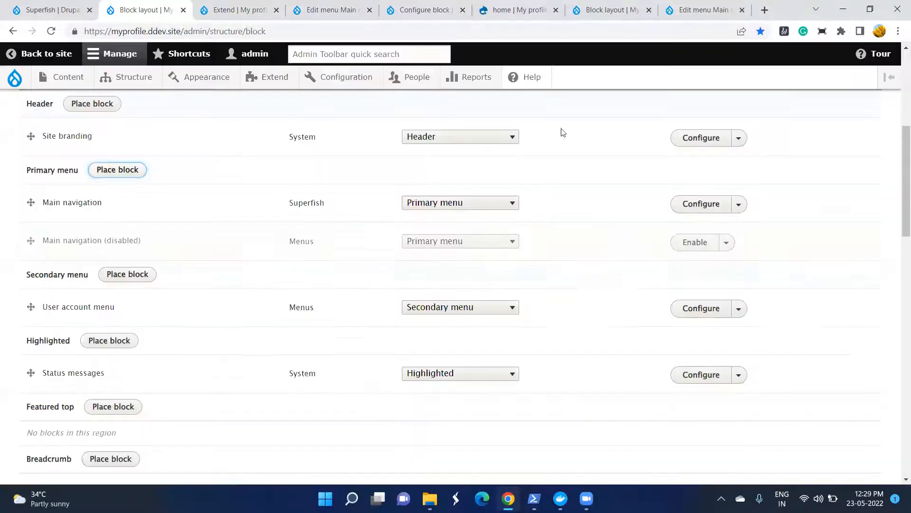
# - Open the Superfish Main navigation block's configuration in a new tab and switch to the already open Configure block page
pyautogui.scroll(-1, 252, 307)
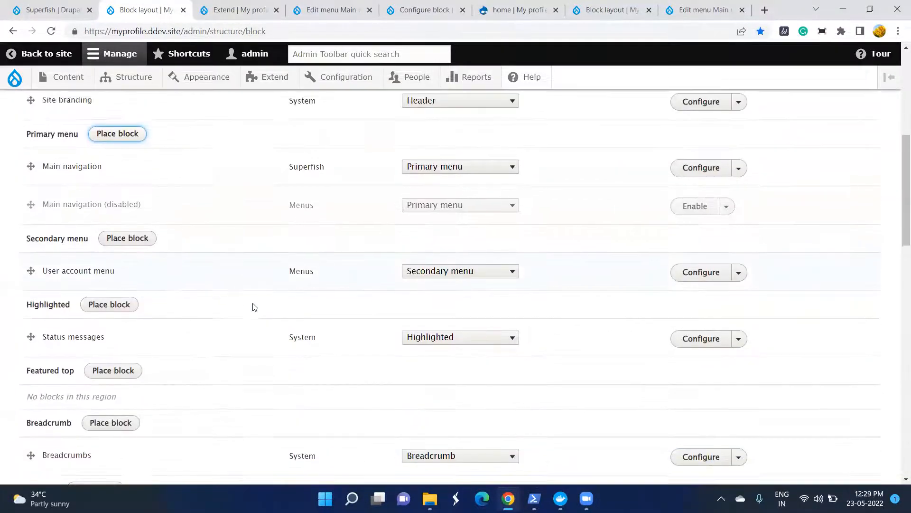
pyautogui.scroll(3, 252, 307)
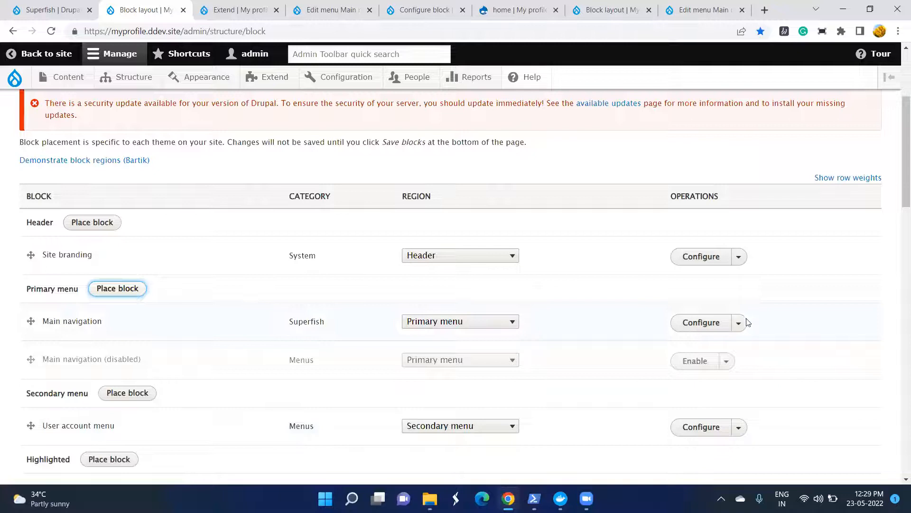
pyautogui.rightClick(703, 326)
pyautogui.click(739, 333)
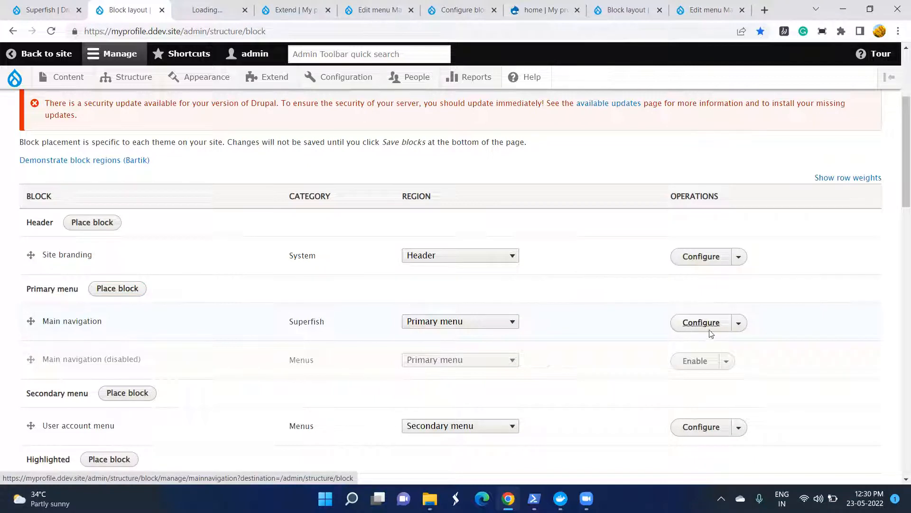
pyautogui.click(738, 325)
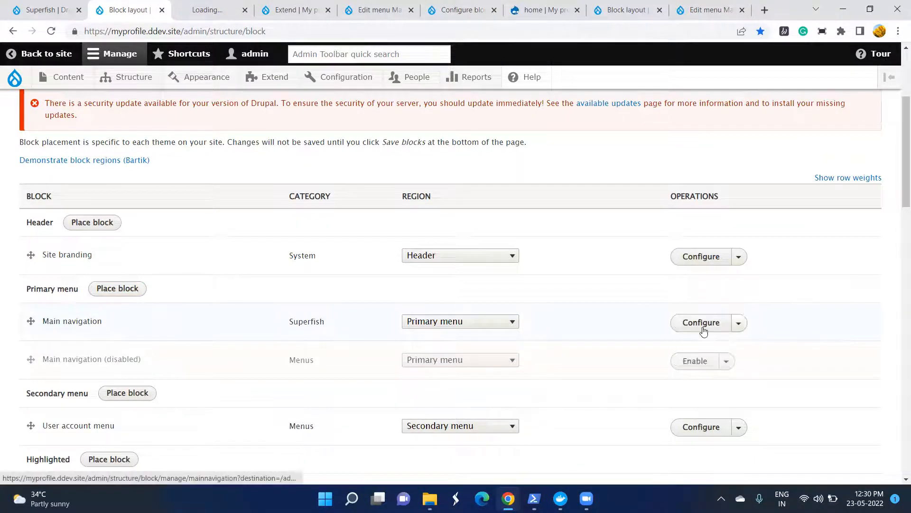
pyautogui.click(451, 19)
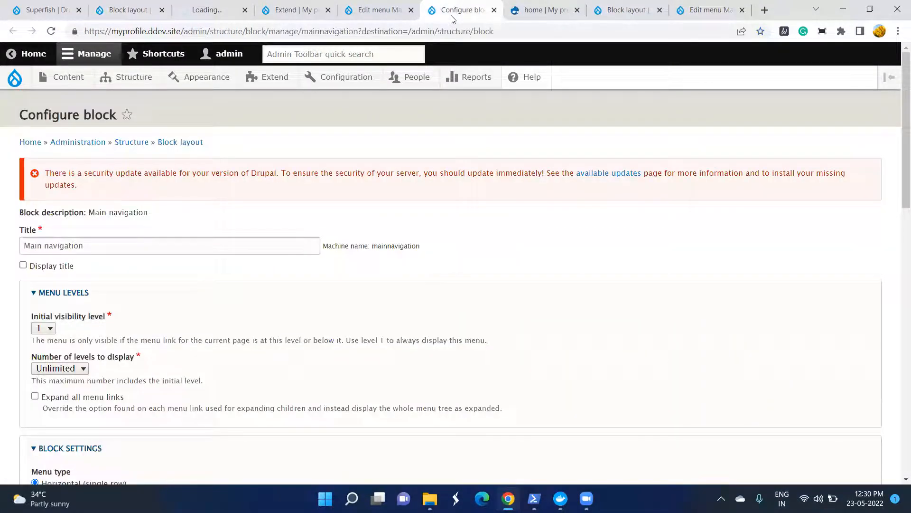
# - Inspect the block's Display title option and the Menu levels choices for initial visibility level and number of levels to display
pyautogui.scroll(-1, 529, 282)
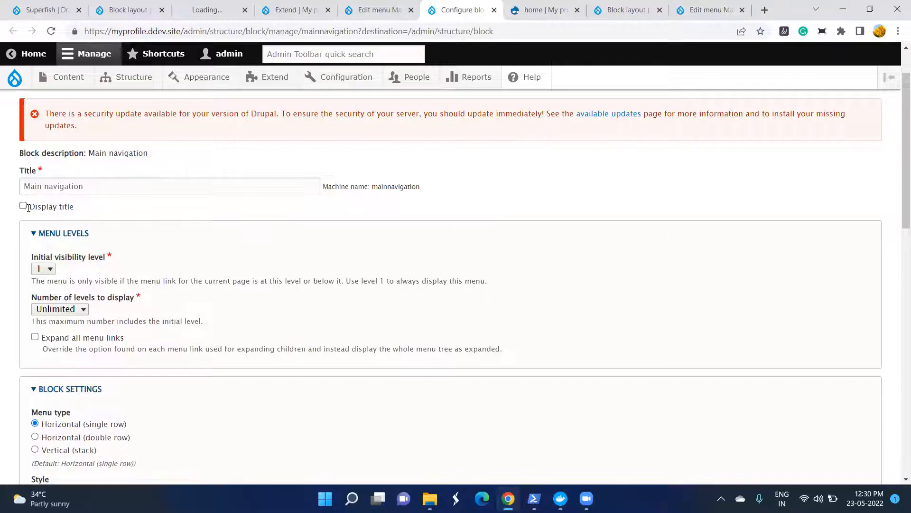
pyautogui.moveTo(28, 208); pyautogui.dragTo(116, 211)
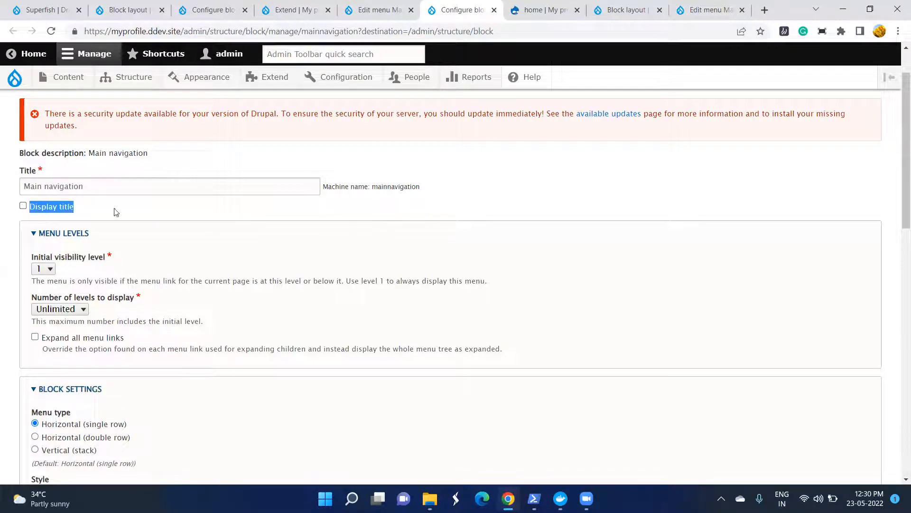
pyautogui.click(253, 227)
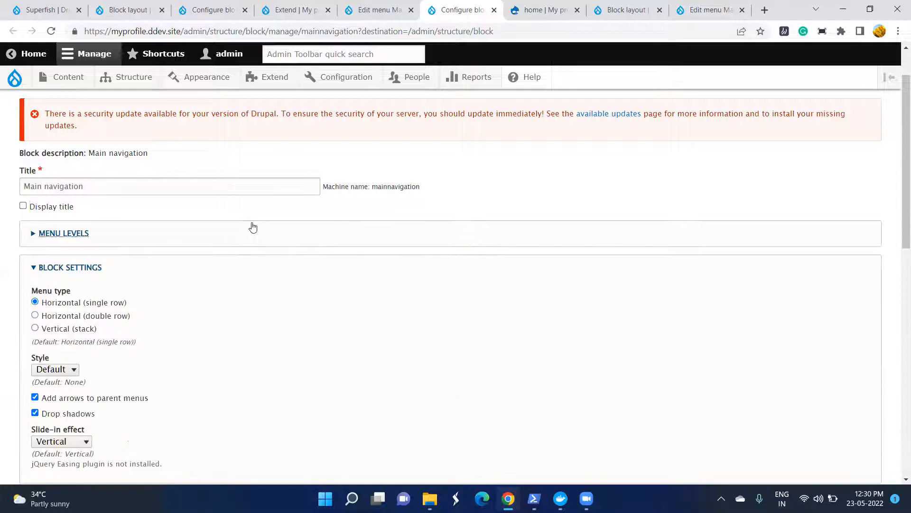
pyautogui.click(55, 234)
pyautogui.click(47, 270)
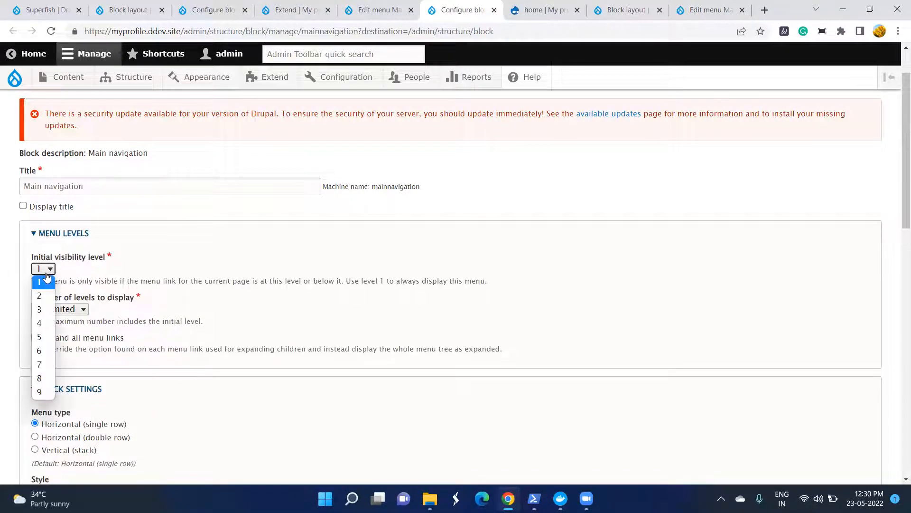
pyautogui.click(47, 277)
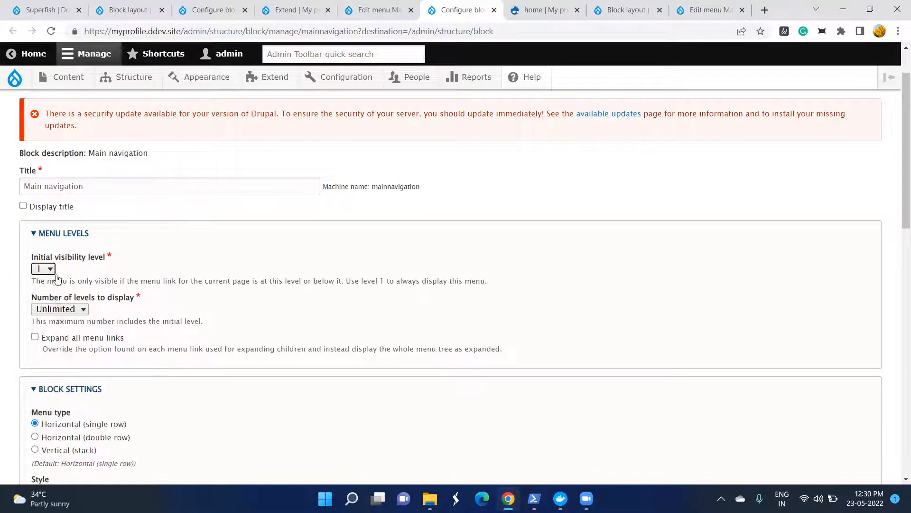
pyautogui.click(71, 312)
pyautogui.click(68, 313)
pyautogui.click(50, 268)
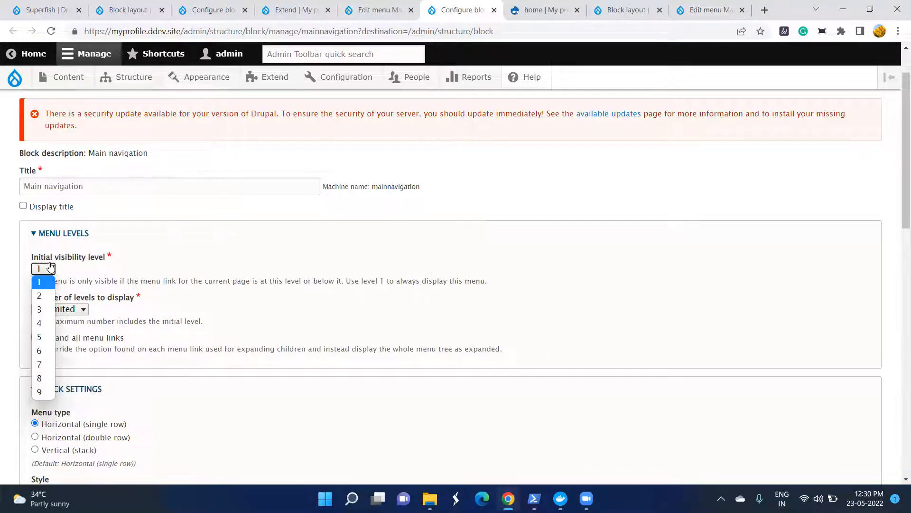
pyautogui.click(281, 285)
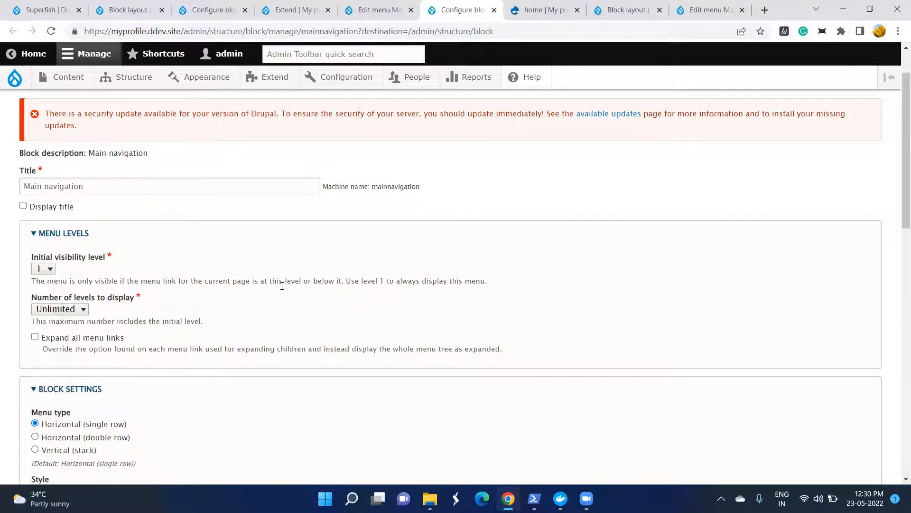
# - Review the Block settings section, including the menu types and the available Style and Slide-in effect options
pyautogui.scroll(-2, 282, 285)
pyautogui.scroll(-3, 126, 312)
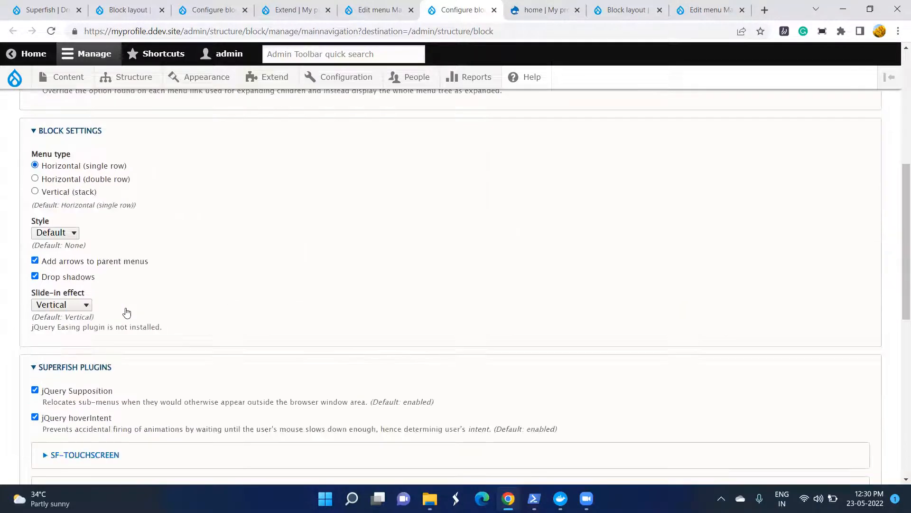
pyautogui.scroll(-1, 127, 312)
pyautogui.scroll(4, 127, 305)
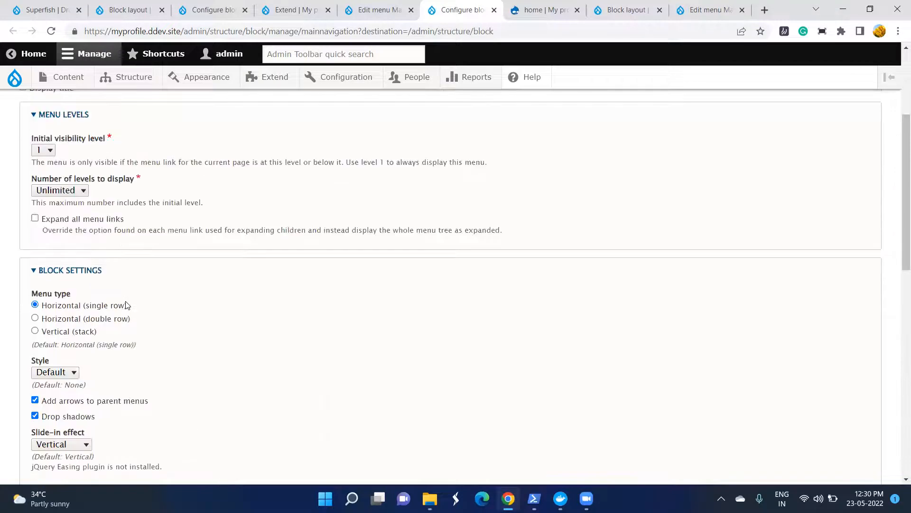
pyautogui.scroll(-1, 126, 305)
pyautogui.click(58, 312)
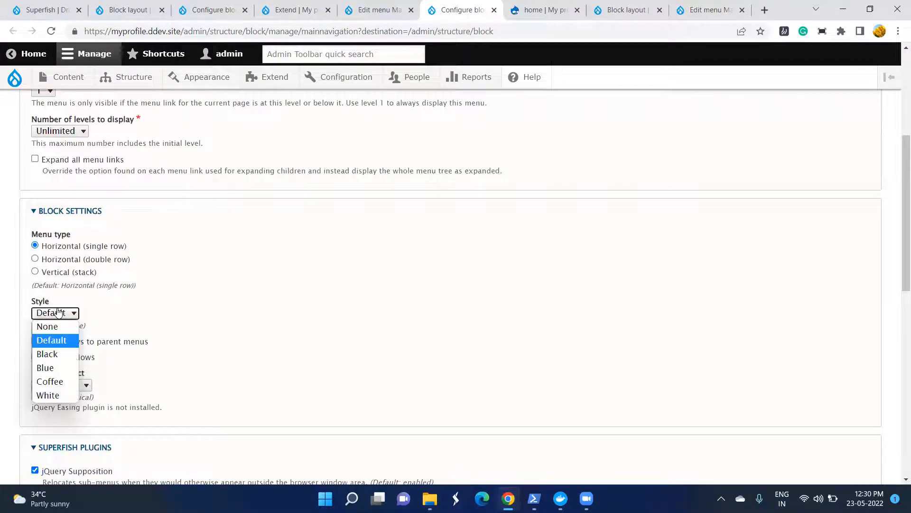
pyautogui.click(57, 313)
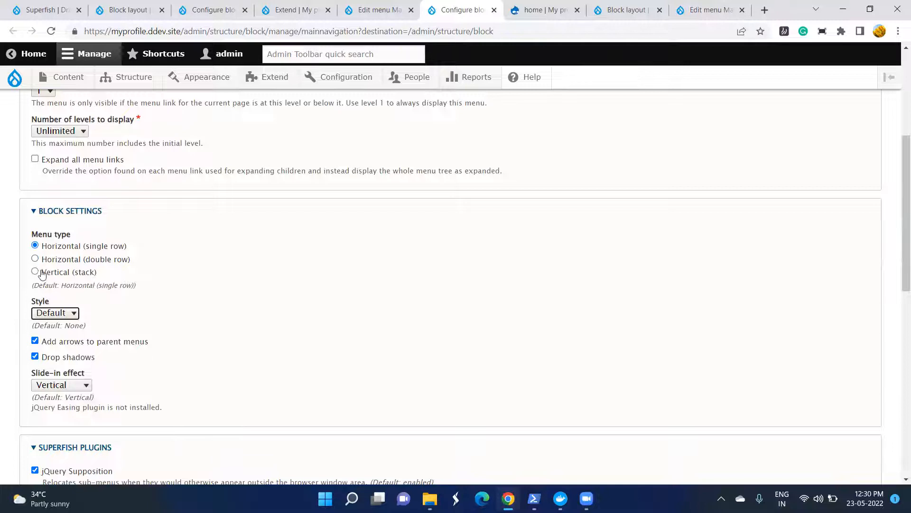
pyautogui.scroll(-2, 162, 268)
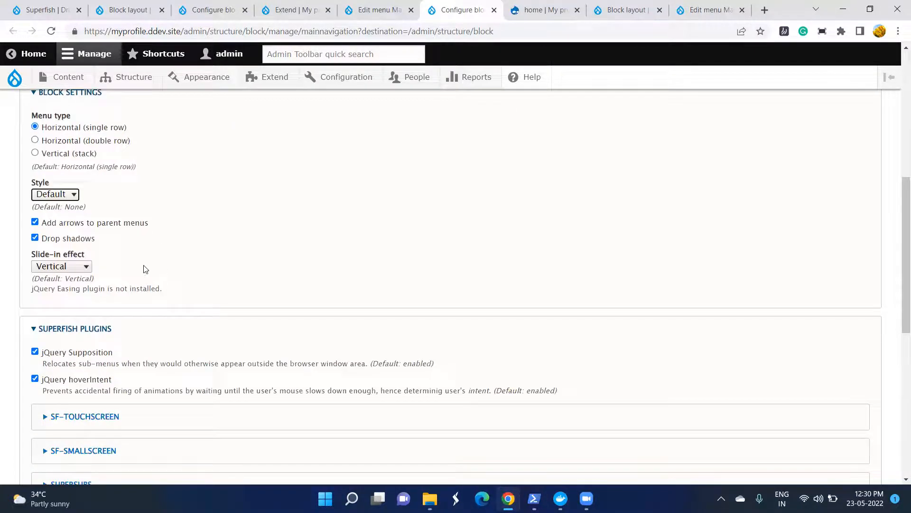
pyautogui.click(57, 267)
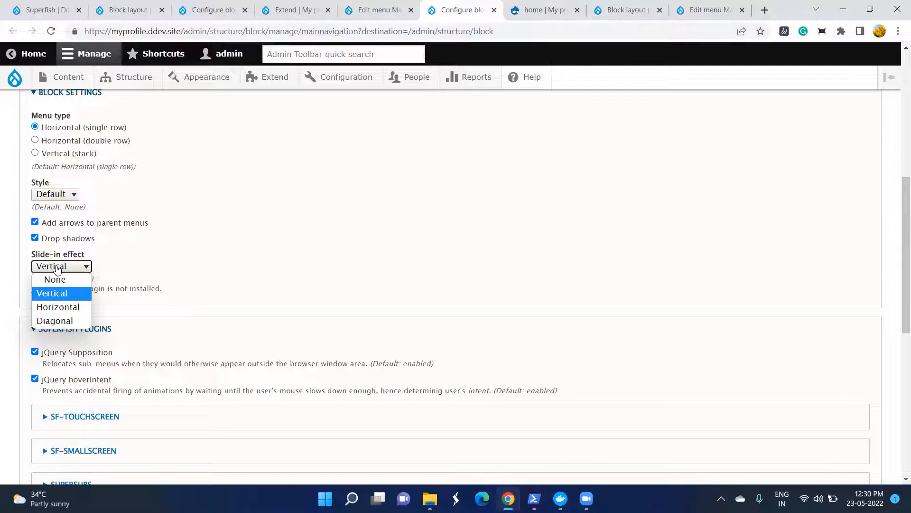
pyautogui.click(57, 267)
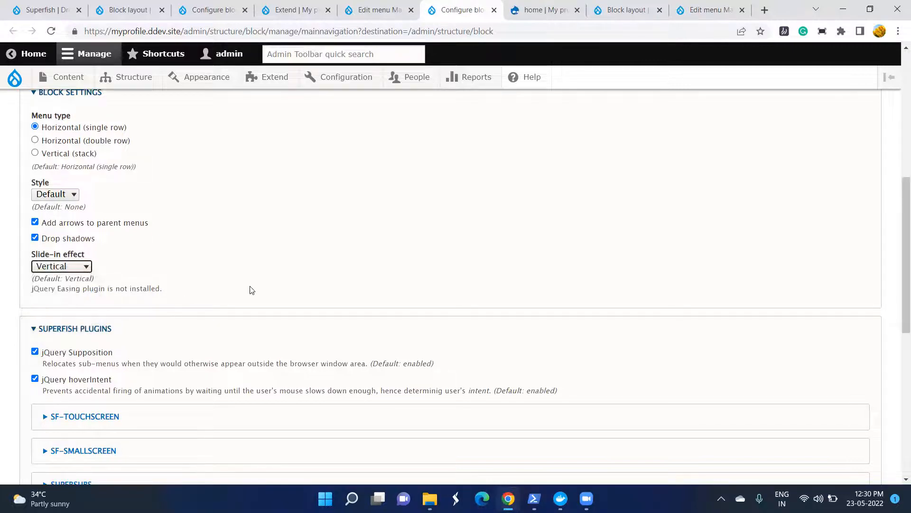
# - Examine the Superfish plugins section with its Supersubs width settings, and collapse the section
pyautogui.scroll(-2, 251, 290)
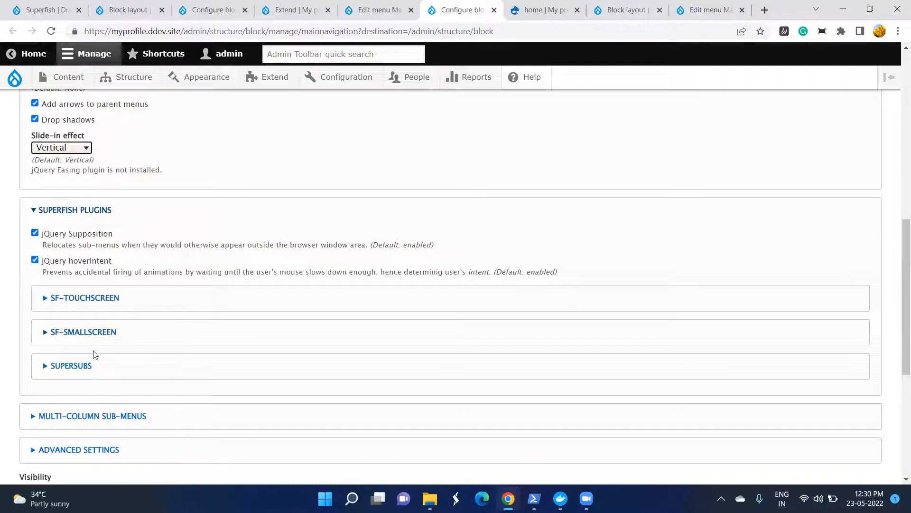
pyautogui.click(71, 366)
pyautogui.scroll(-3, 71, 367)
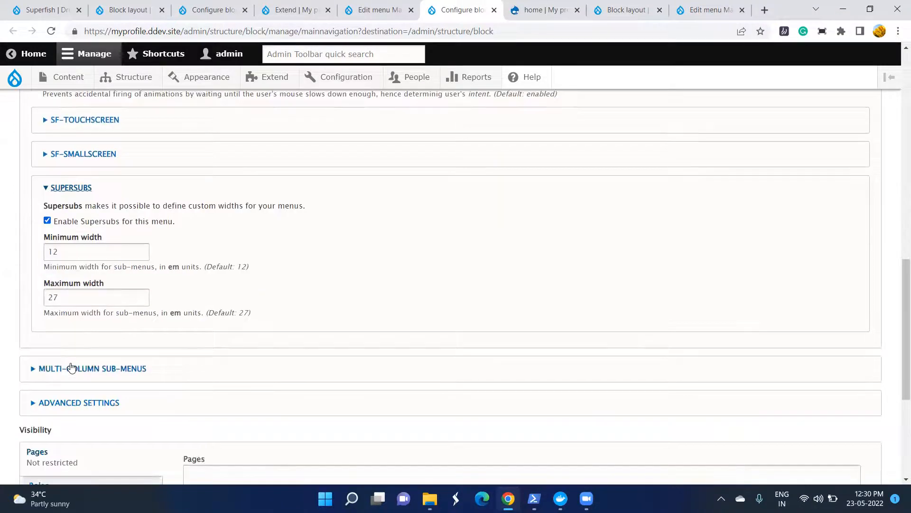
pyautogui.scroll(3, 71, 368)
pyautogui.click(74, 211)
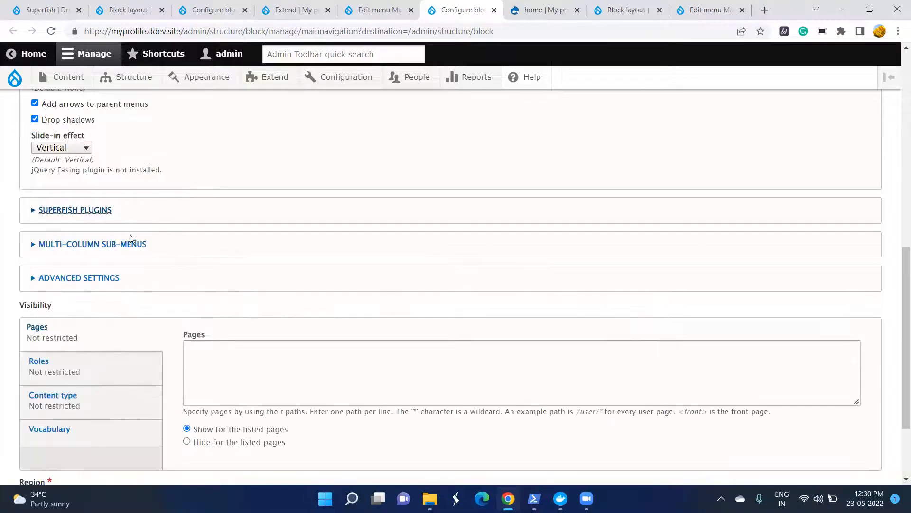
# - Expand Advanced settings and look through its Hyperlinks and Custom classes options along with the rest of the block configuration form
pyautogui.click(78, 280)
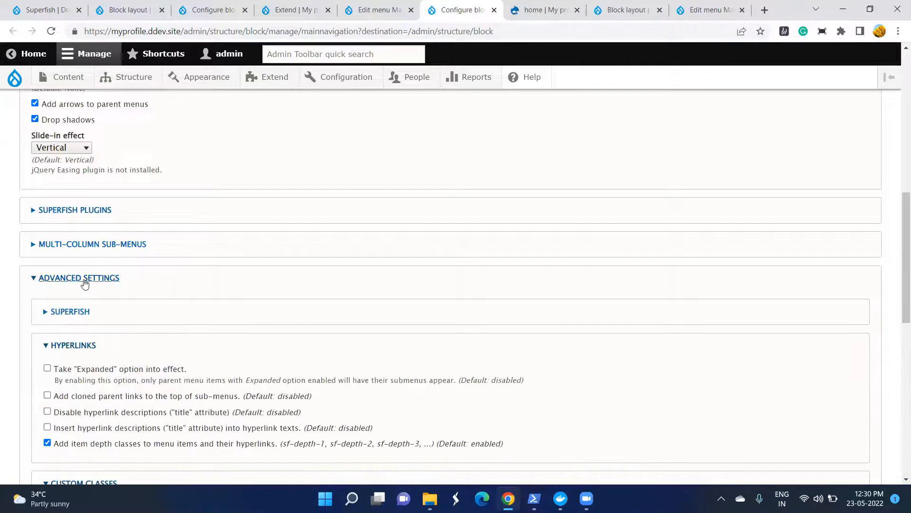
pyautogui.scroll(-5, 322, 303)
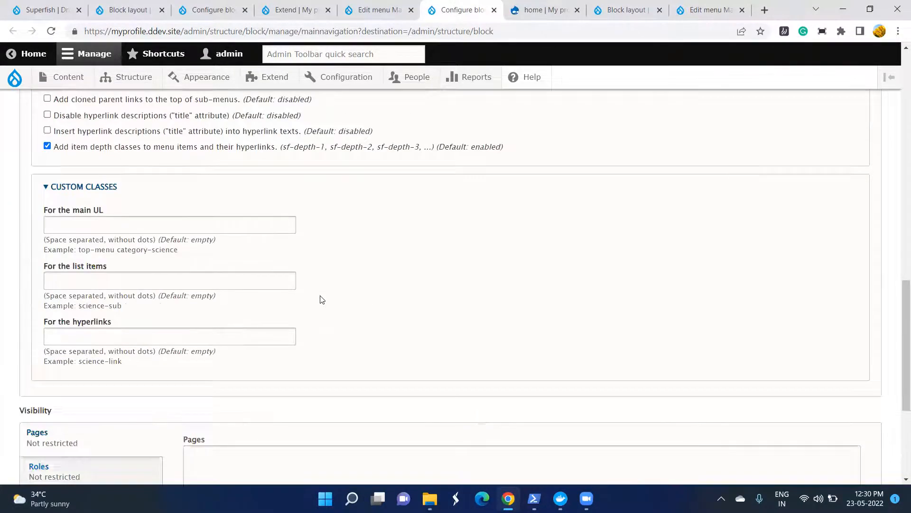
pyautogui.scroll(6, 320, 300)
pyautogui.scroll(-4, 320, 300)
pyautogui.scroll(-3, 118, 295)
pyautogui.scroll(-5, 138, 294)
pyautogui.scroll(6, 142, 297)
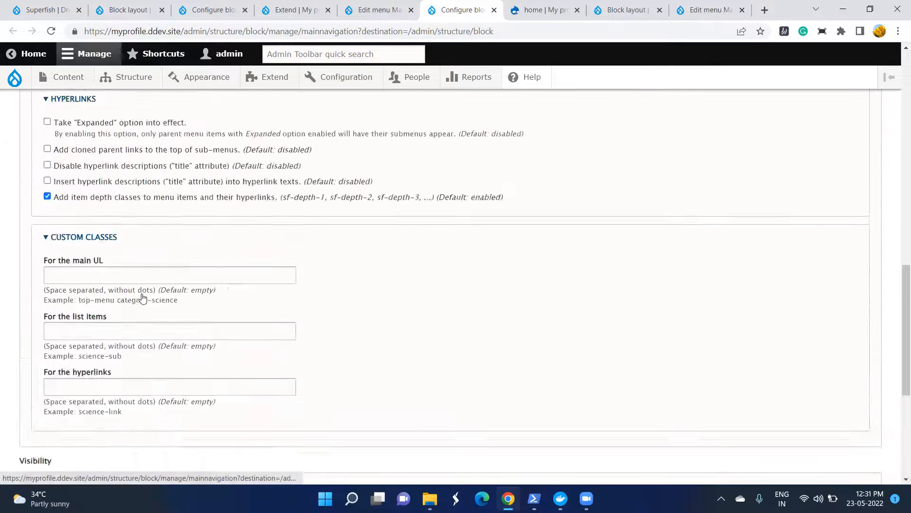
pyautogui.scroll(2, 143, 297)
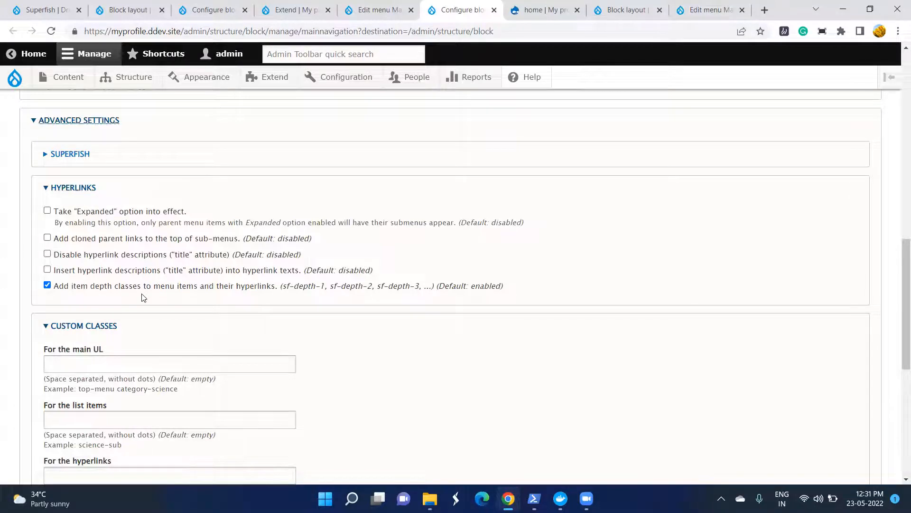
pyautogui.scroll(6, 143, 297)
pyautogui.scroll(7, 143, 298)
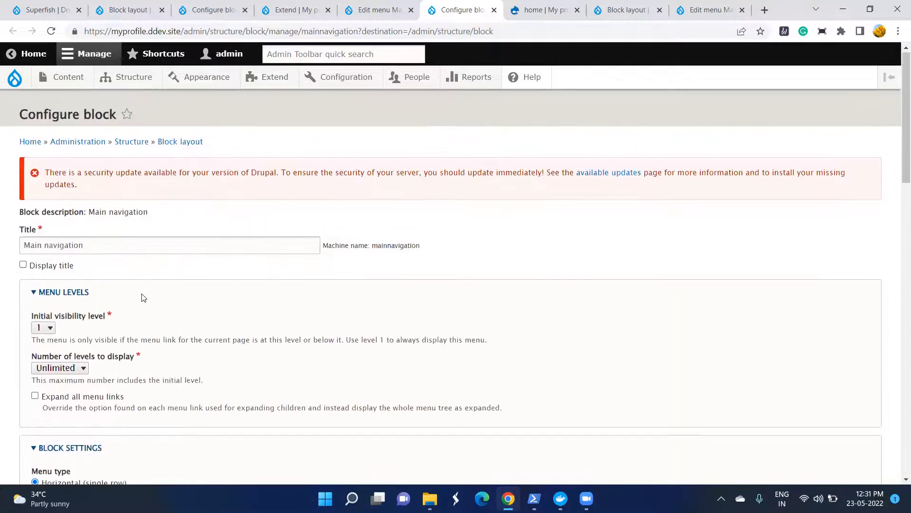
pyautogui.scroll(-4, 143, 297)
pyautogui.scroll(-7, 143, 298)
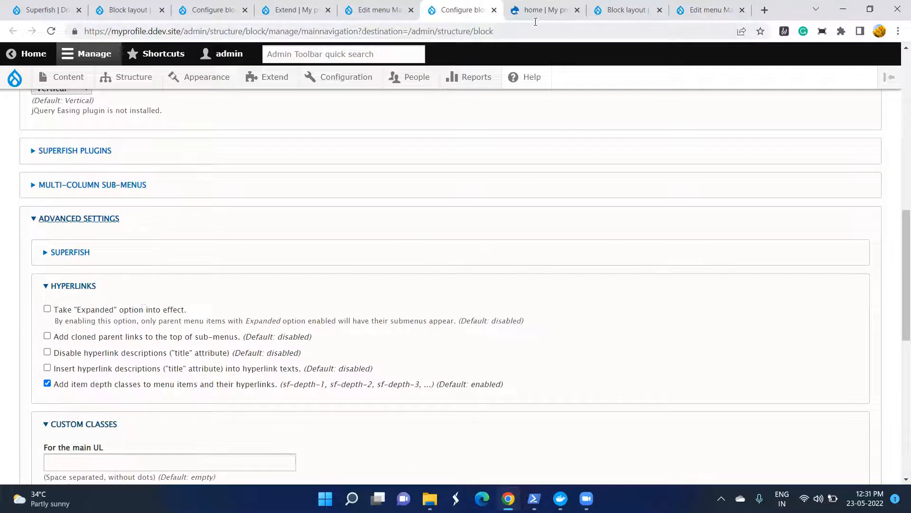
# - Return to the block layout page, switch to the site's home page, and view the About Me dropdown menu
pyautogui.click(184, 8)
pyautogui.click(107, 9)
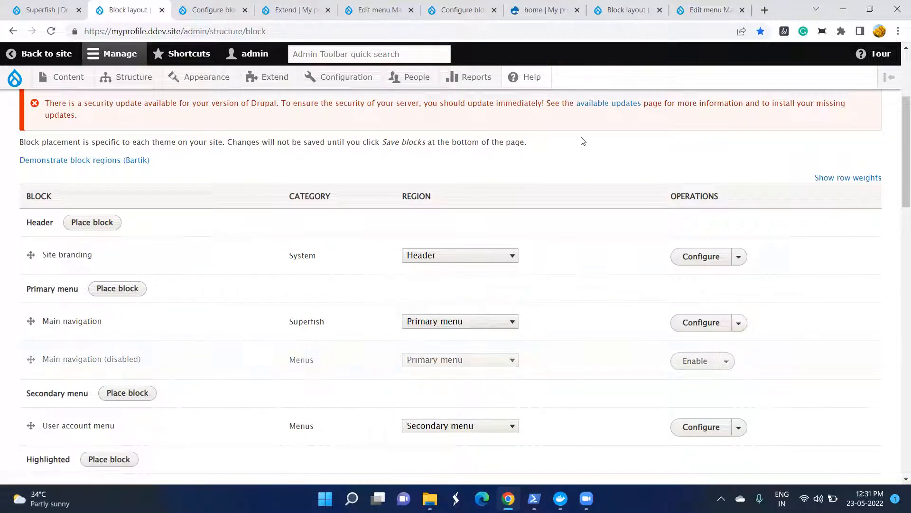
pyautogui.click(551, 11)
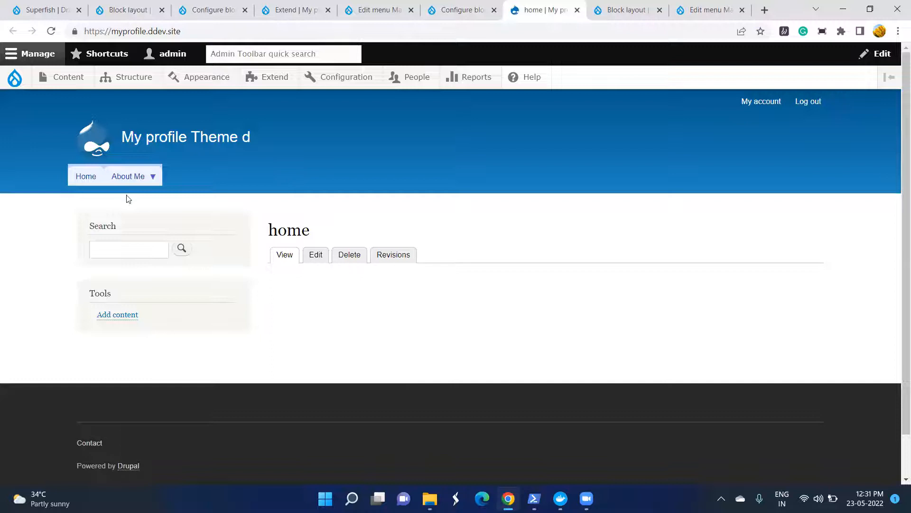
pyautogui.moveTo(134, 179)
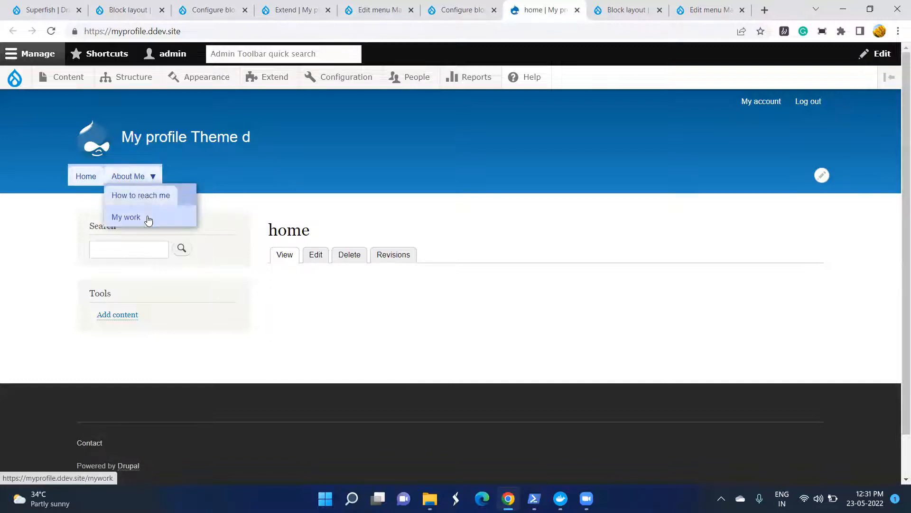